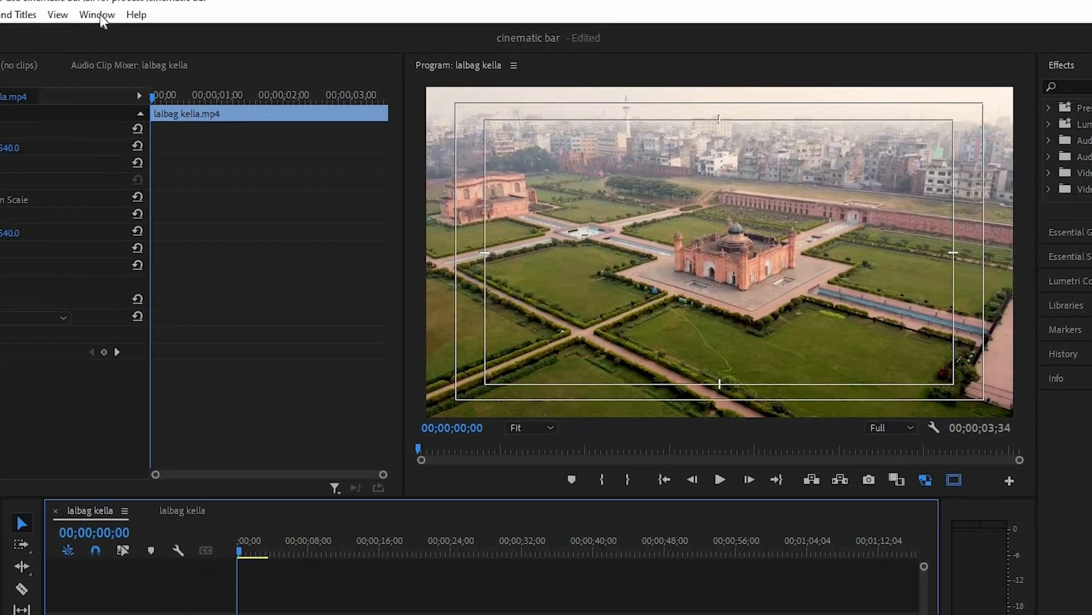
- Find the Crop video effect and apply it to the lalbag kella.mp4 clip on track V2
left_click(99, 12)
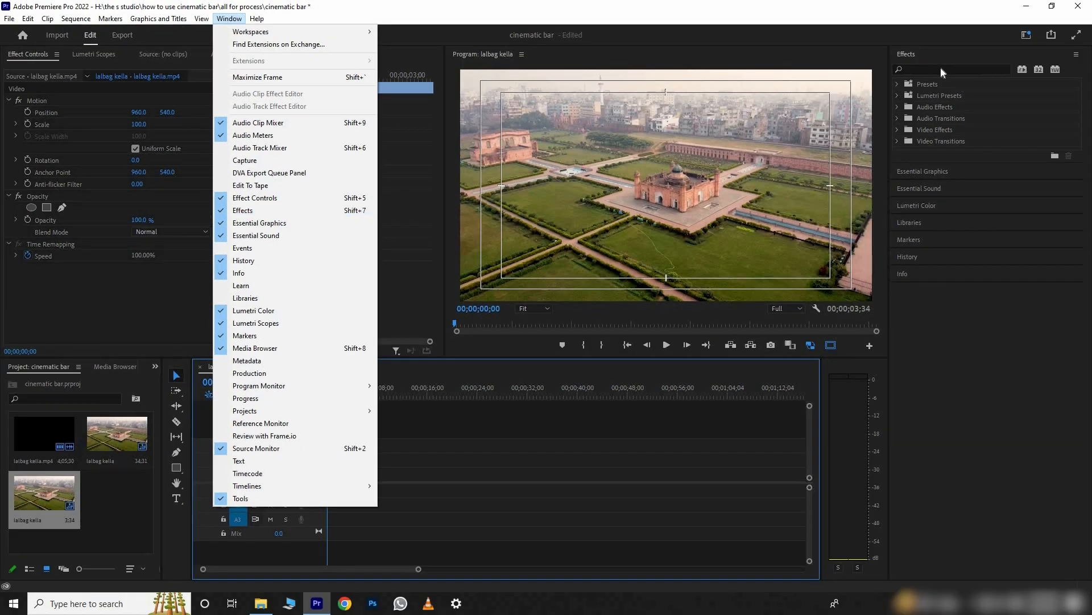
left_click(913, 67)
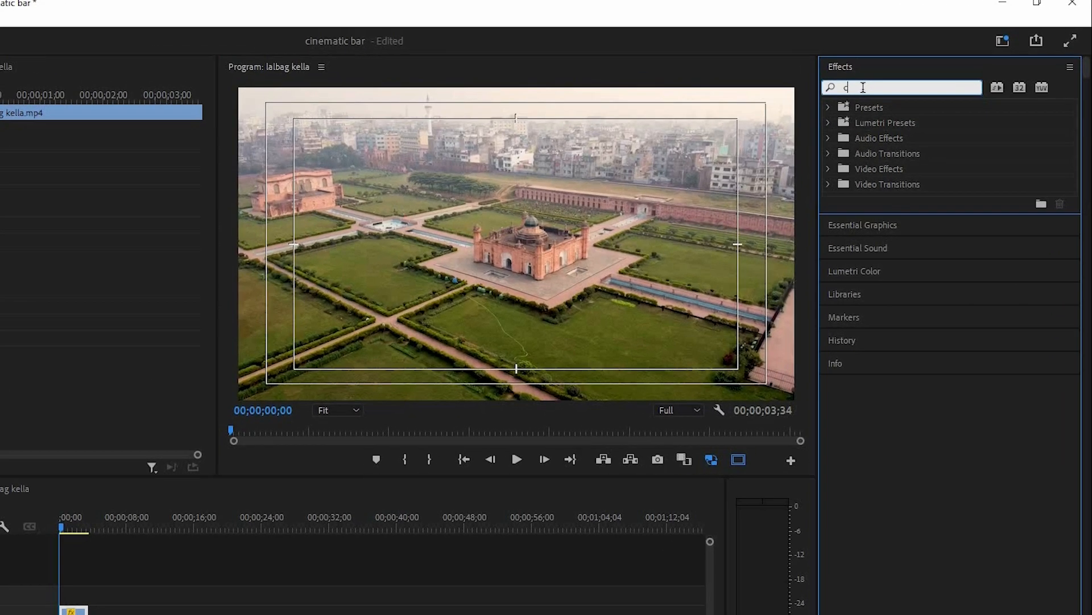
type("crop")
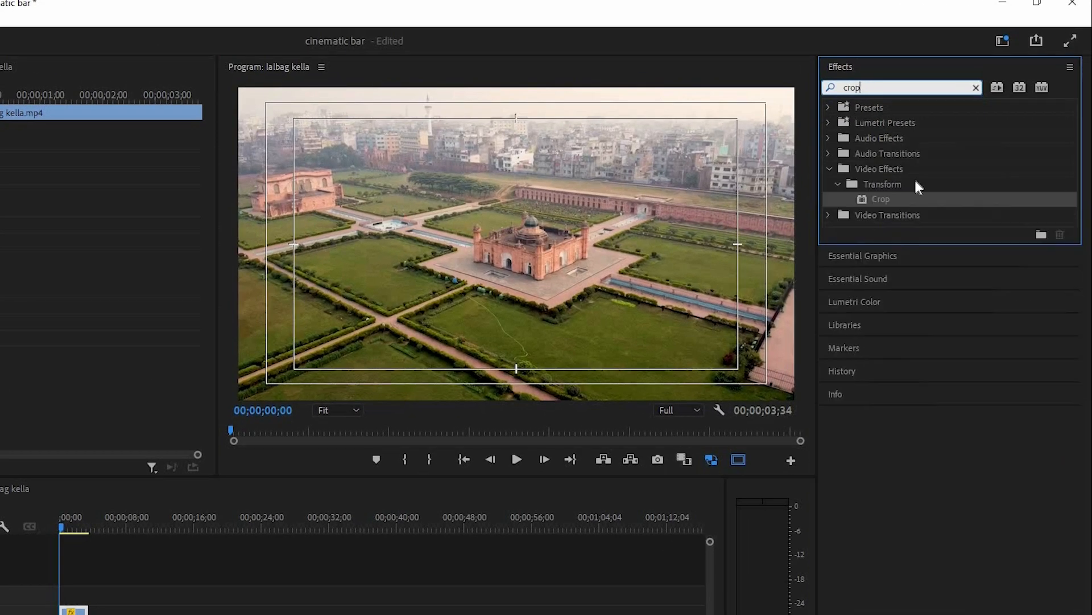
left_click_drag(895, 193, 122, 600)
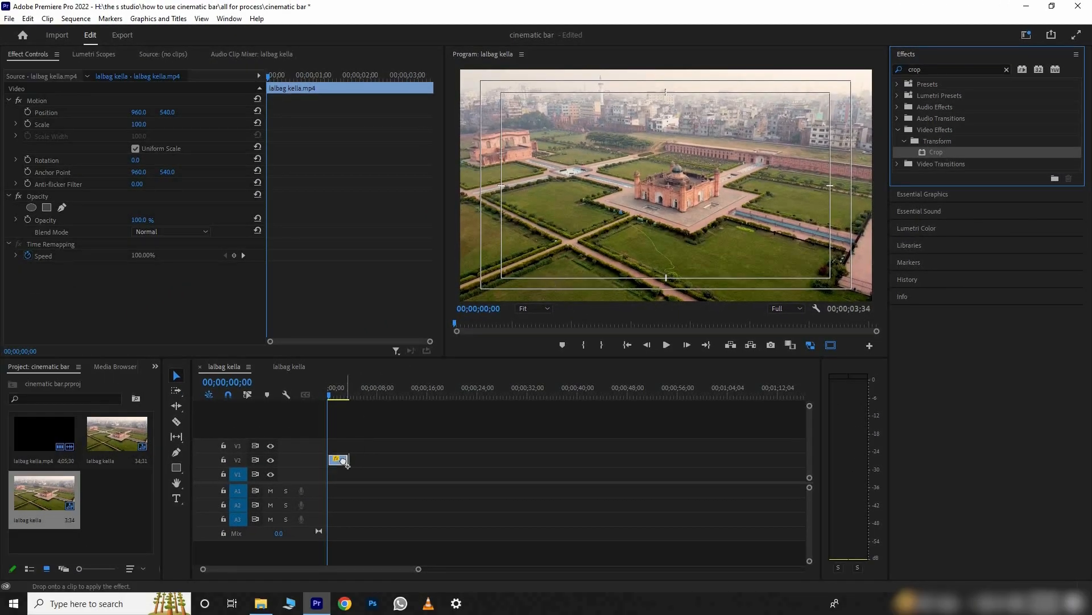
left_click_drag(347, 464, 345, 462)
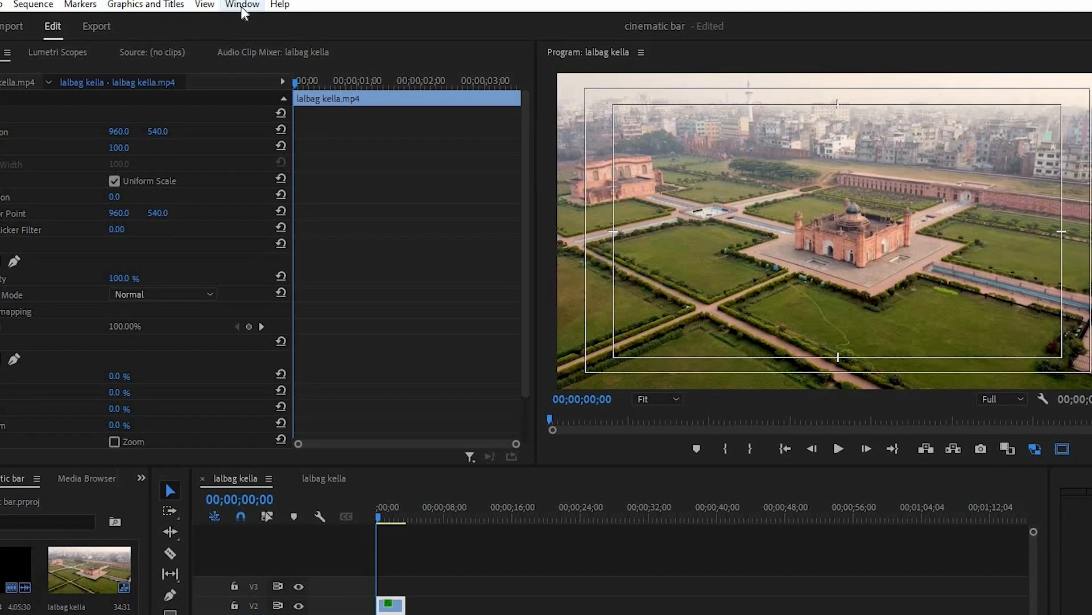
- Set the clip's Crop effect to 12% at the top and 12% at the bottom
left_click(221, 7)
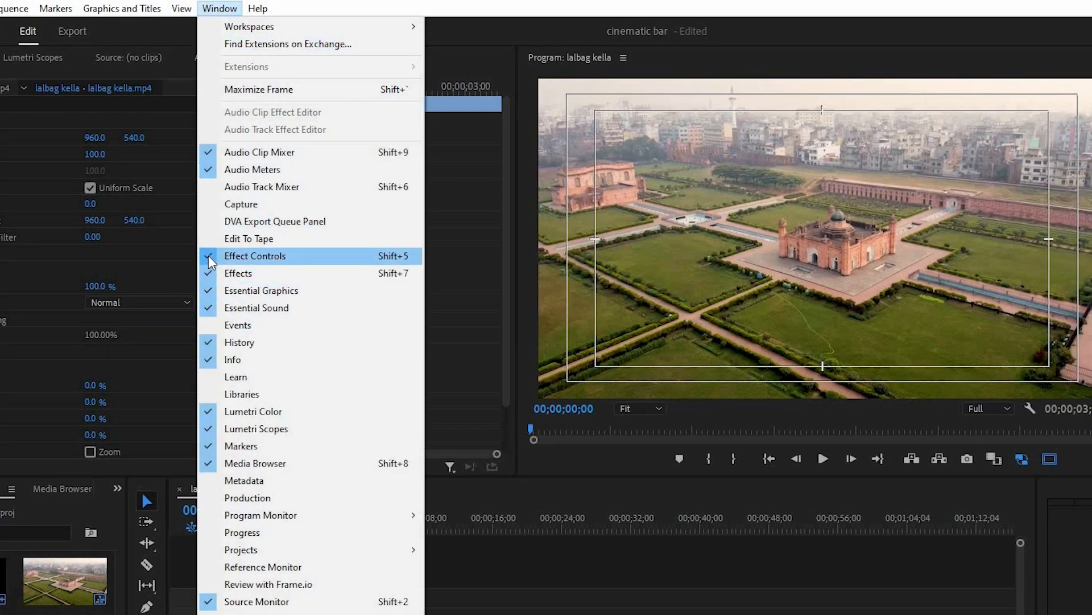
left_click(402, 6)
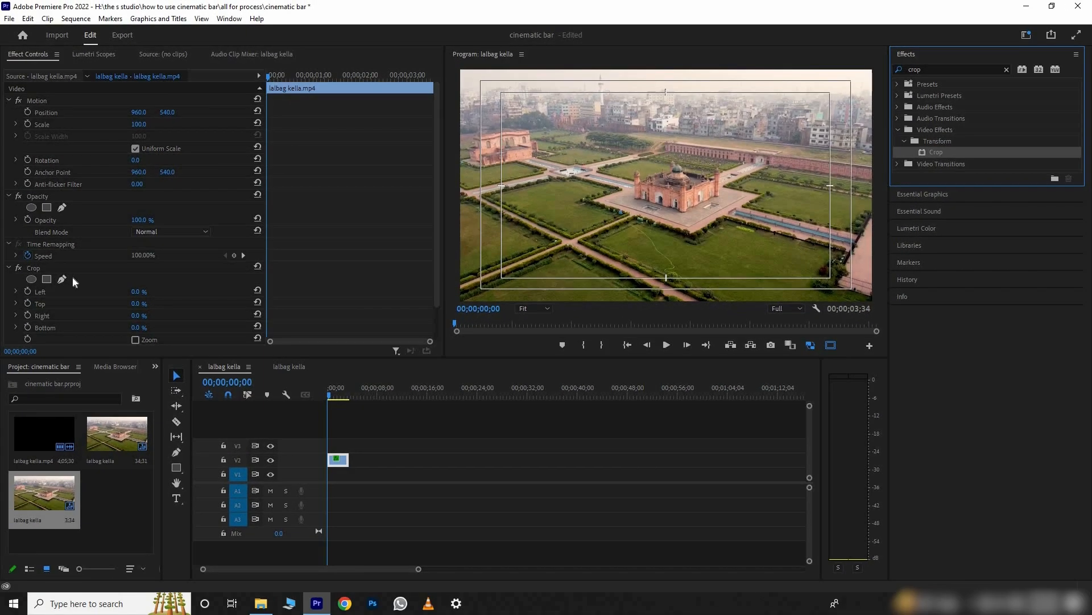
scroll(73, 275, "down", 2)
scroll(64, 152, "up", 2)
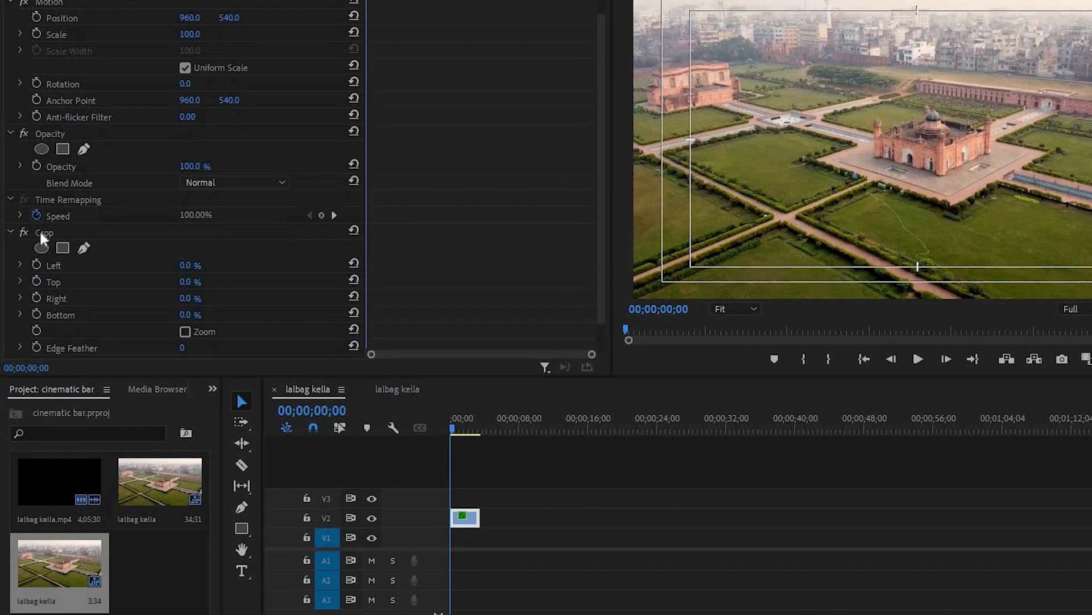
scroll(34, 253, "down", 2)
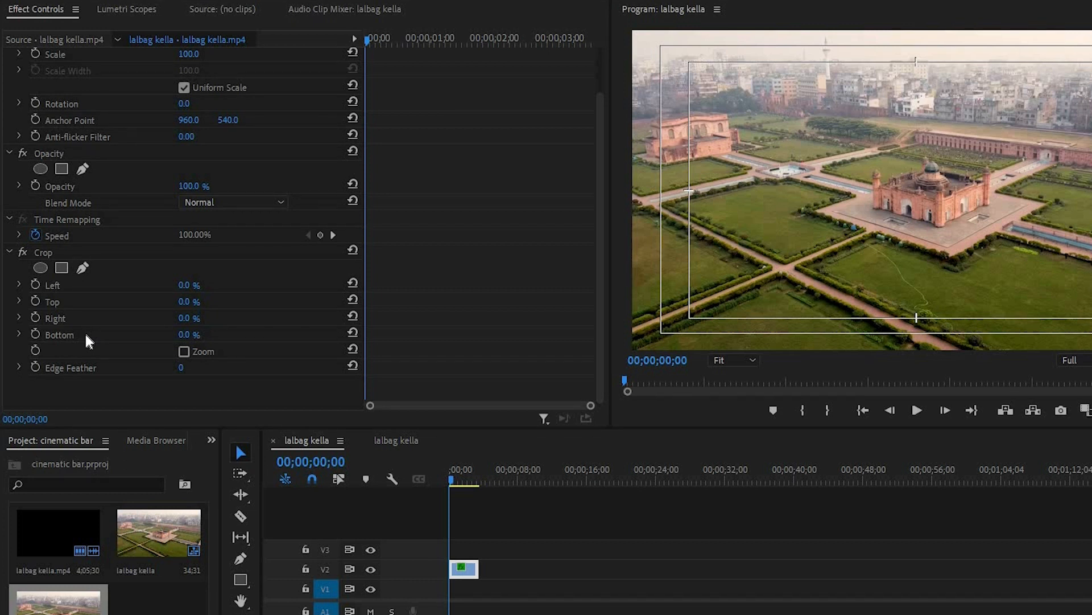
left_click(192, 301)
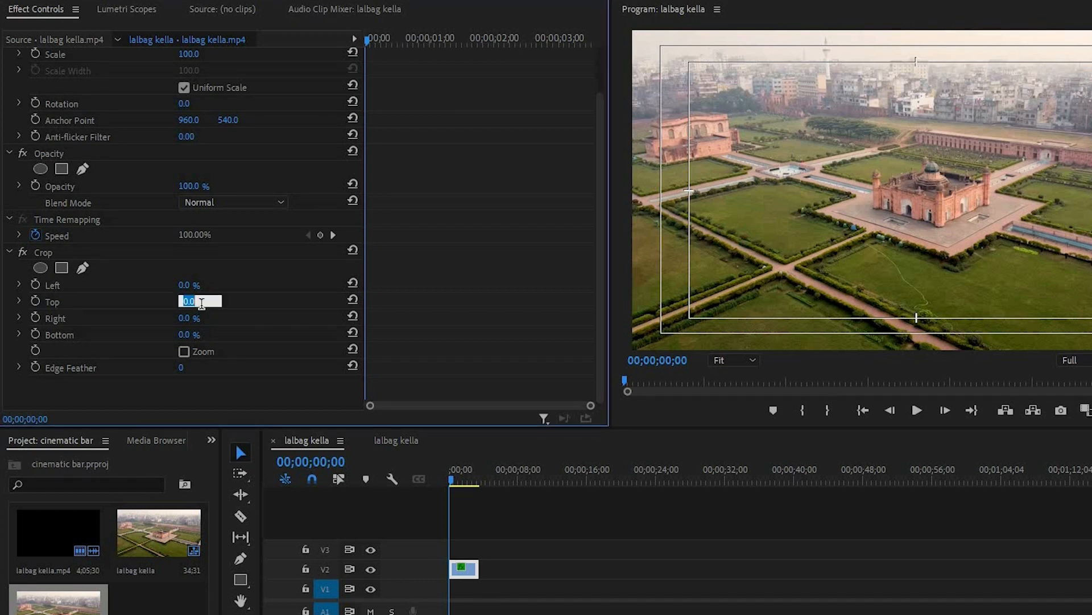
type("12")
left_click(191, 334)
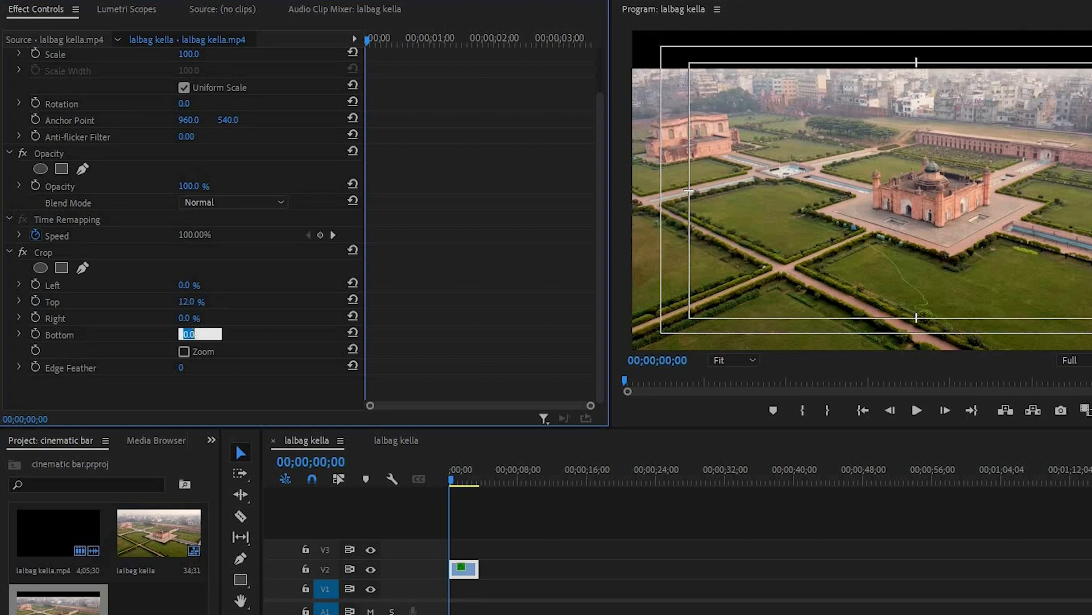
type("12")
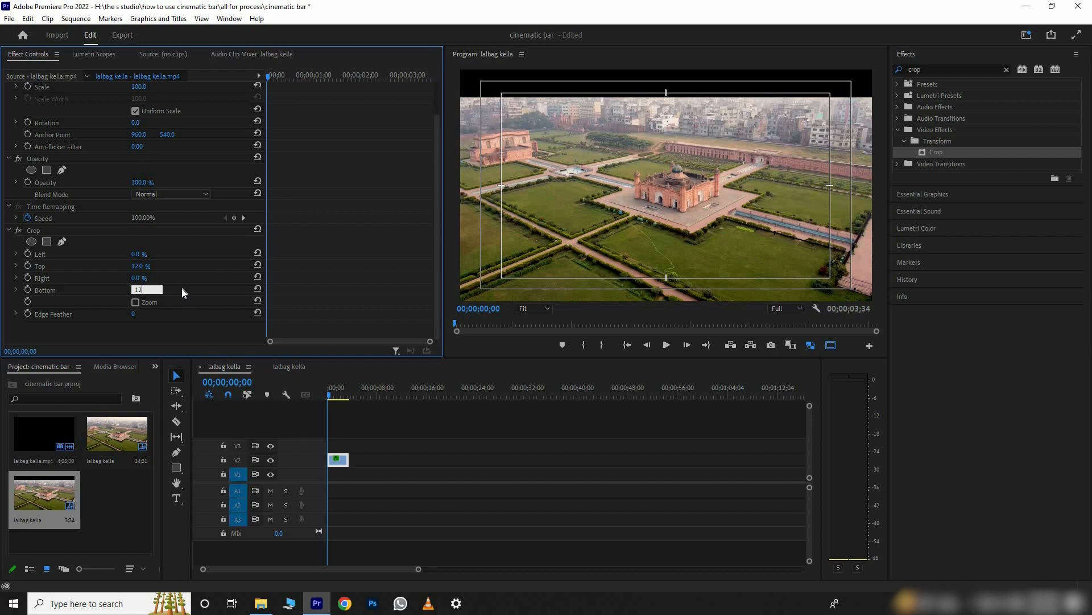
key("Return")
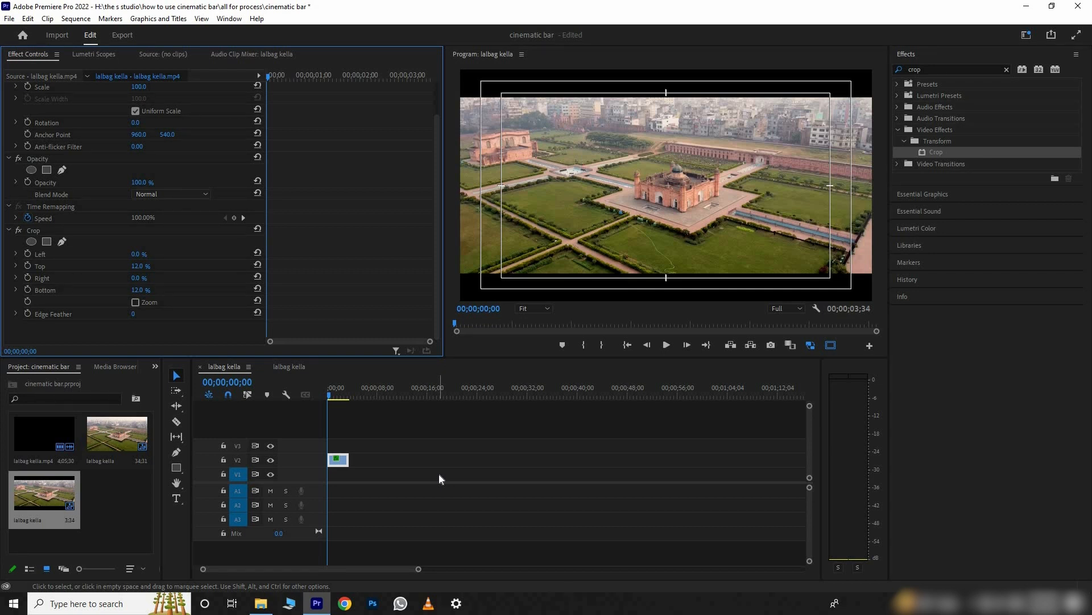
- Switch to the other lalbag kella sequence and create an adjustment layer in the project with the default settings
left_click(289, 367)
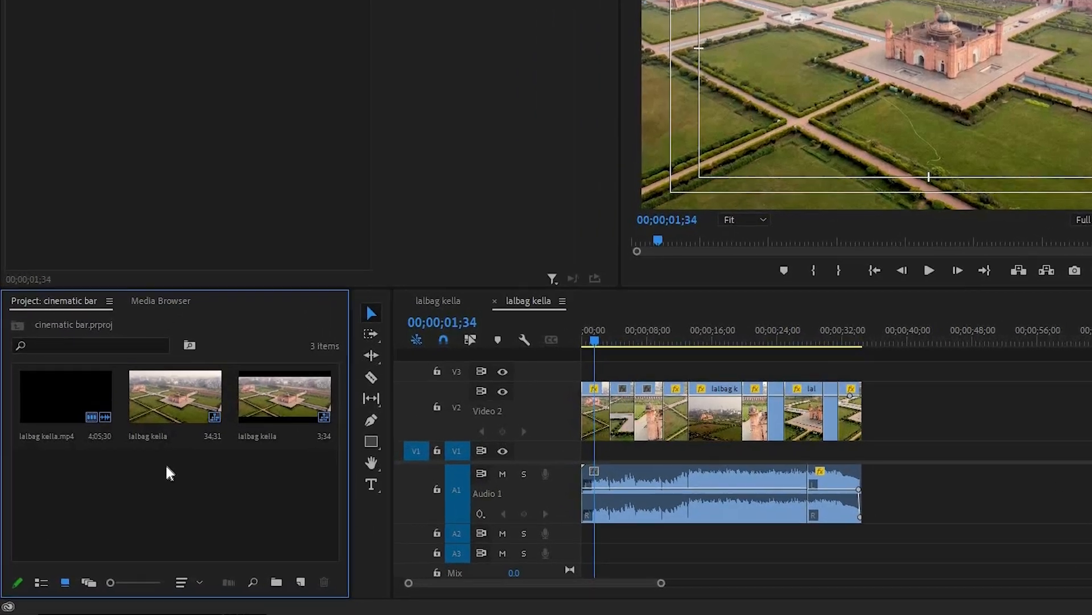
left_click(308, 583)
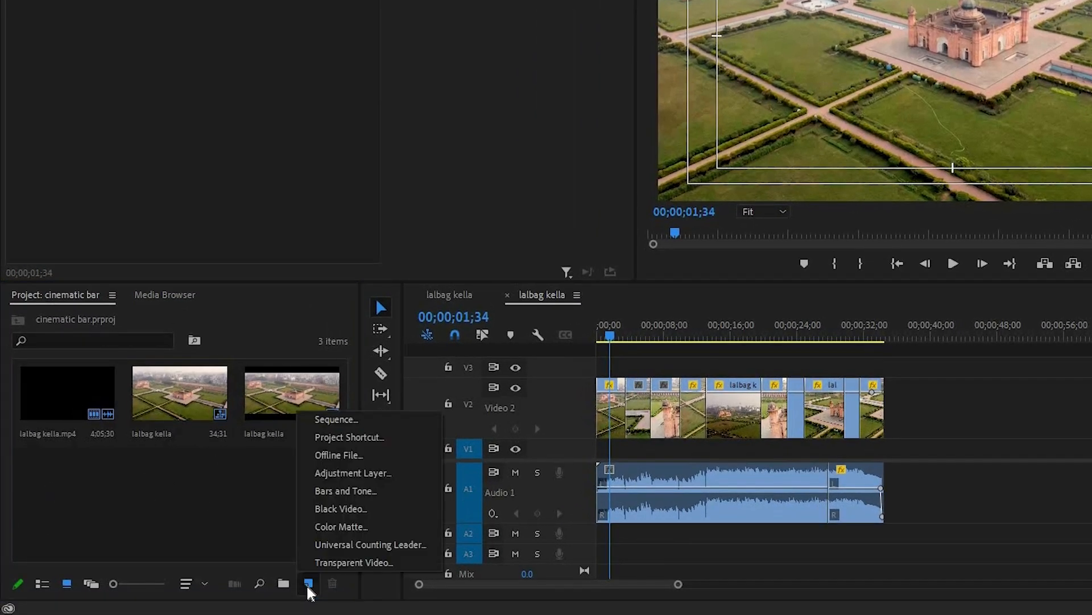
left_click(338, 476)
left_click(808, 258)
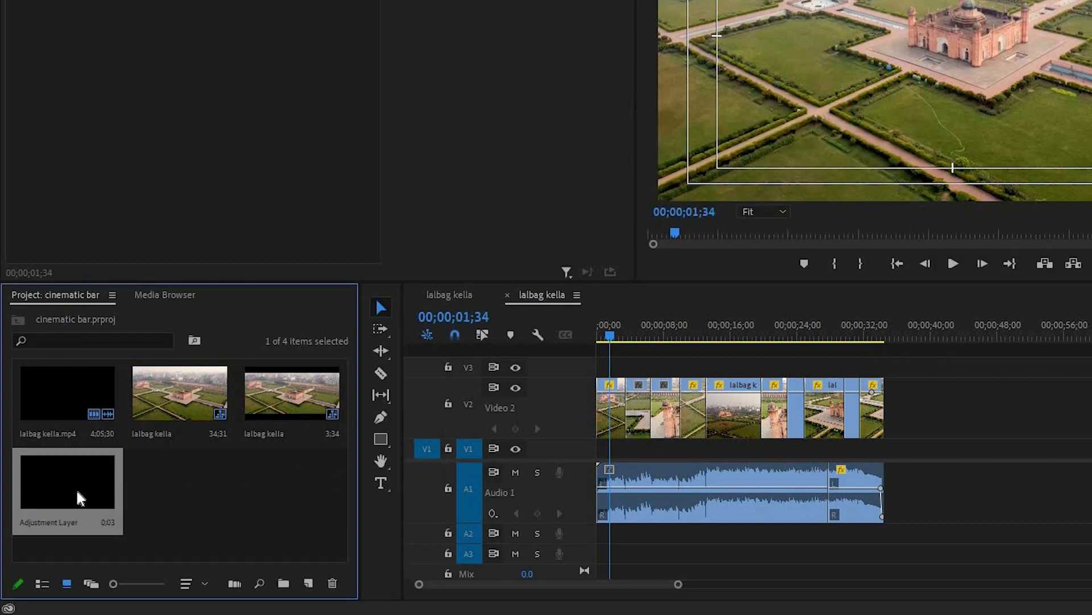
- Place the adjustment layer on track V3 above the clips and briefly play back the sequence
left_click_drag(76, 487, 626, 373)
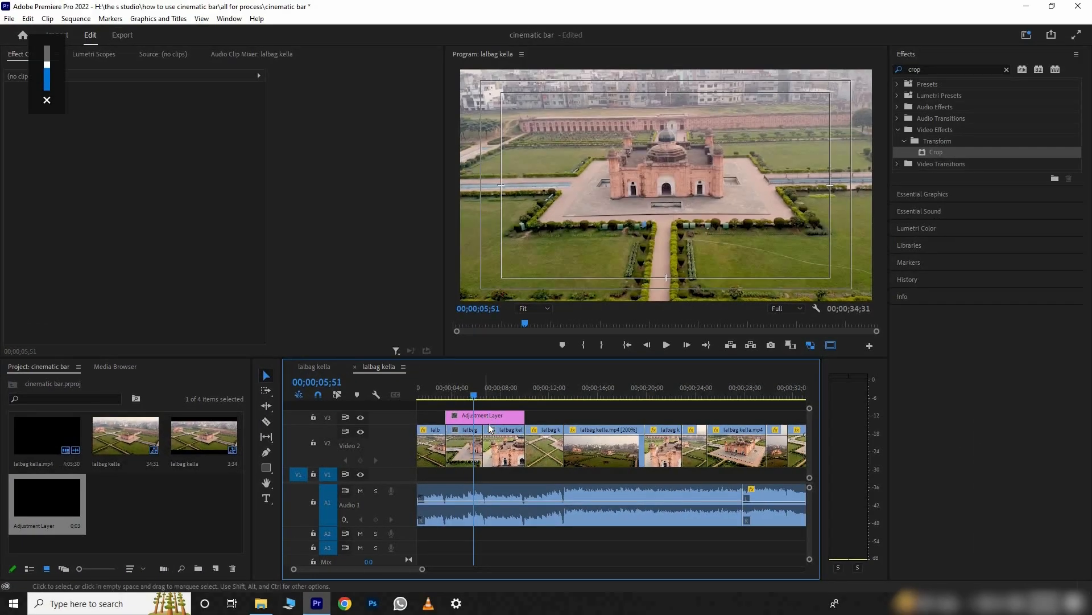
scroll(459, 397, "down", 1)
key("space")
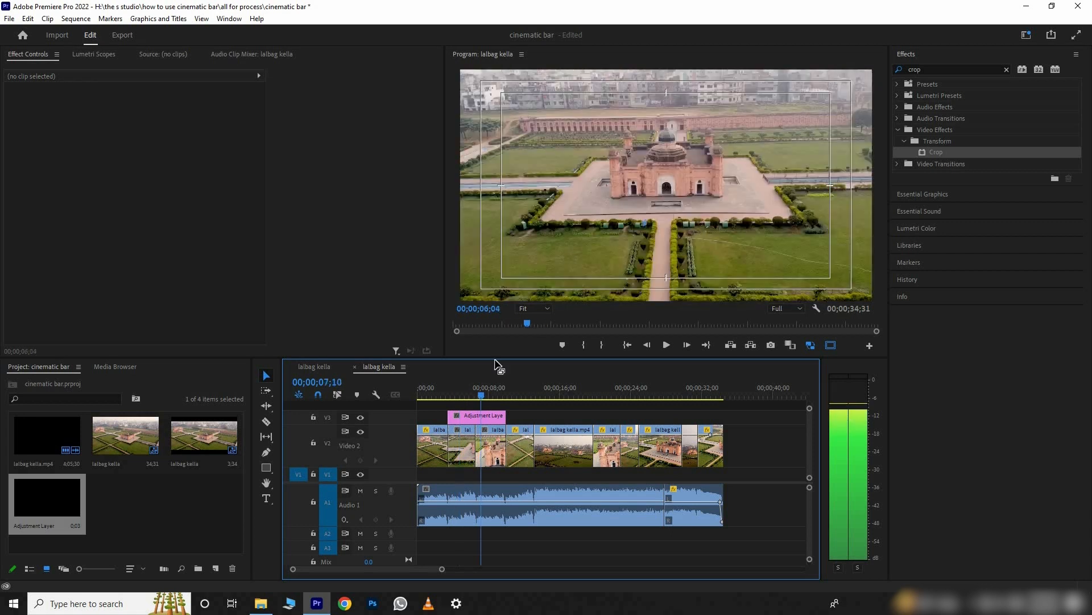
key("space")
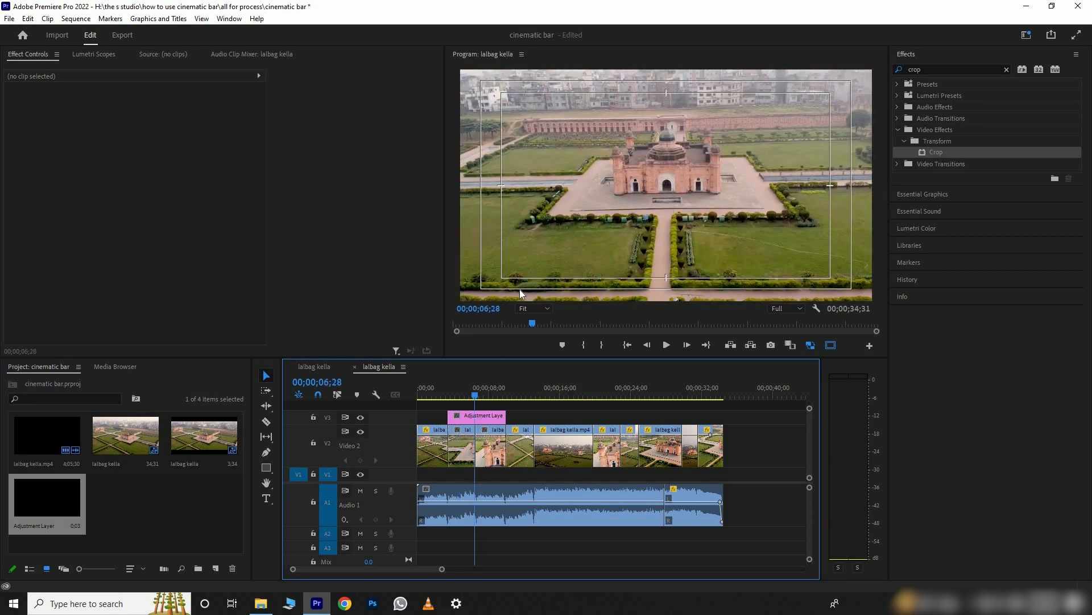
- Extend the adjustment layer on V3 so that it starts at the very beginning of the sequence
left_click(480, 418)
key("minus")
key("minus")
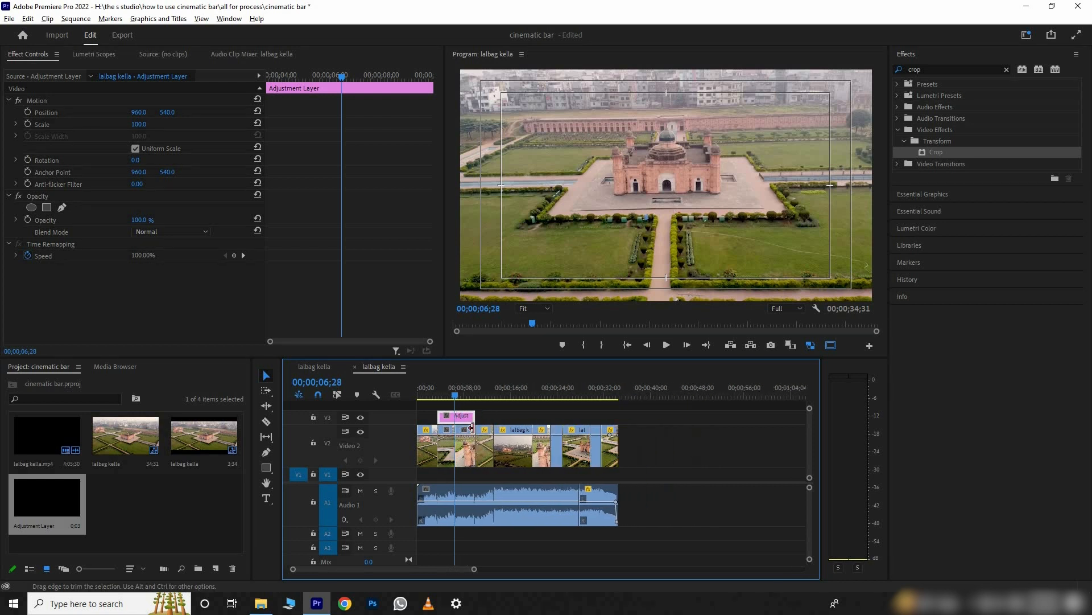
key("alt")
left_click_drag(439, 424, 555, 418)
key("minus")
key("minus")
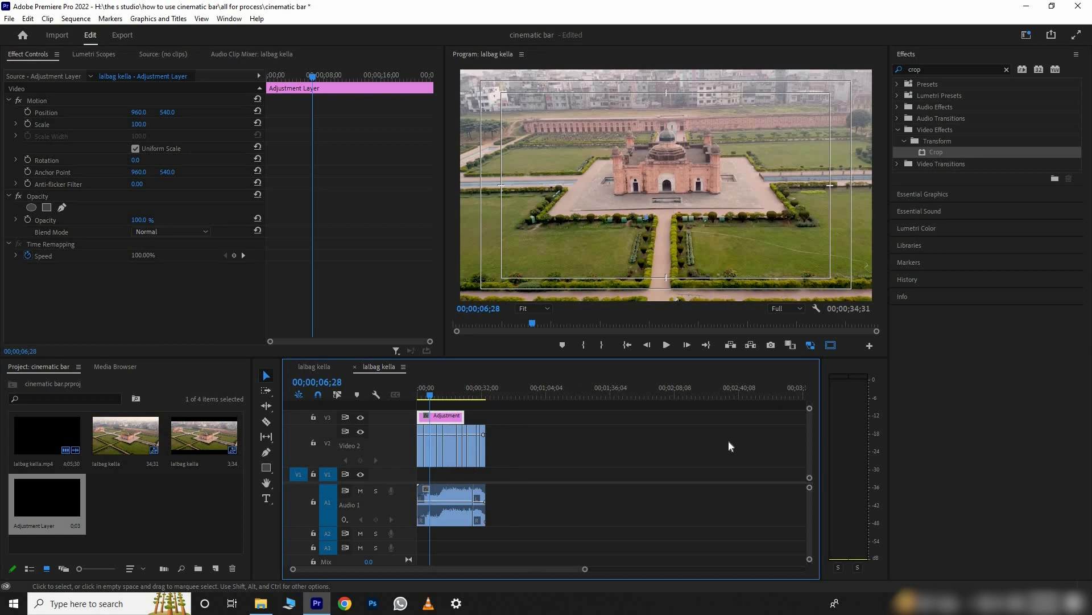
- Extend the adjustment layer's end and trim it to match the end of the last clip on V2
left_click_drag(467, 415, 516, 414)
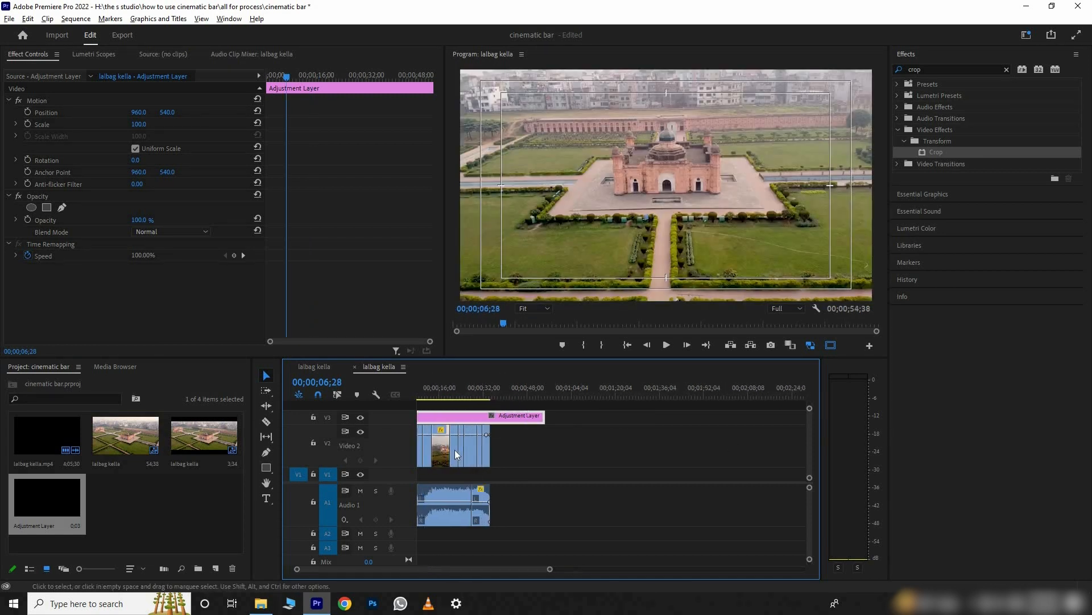
key("equal")
key("equal")
key("equal")
left_click_drag(734, 415, 558, 415)
key("minus")
key("minus")
key("minus")
key("minus")
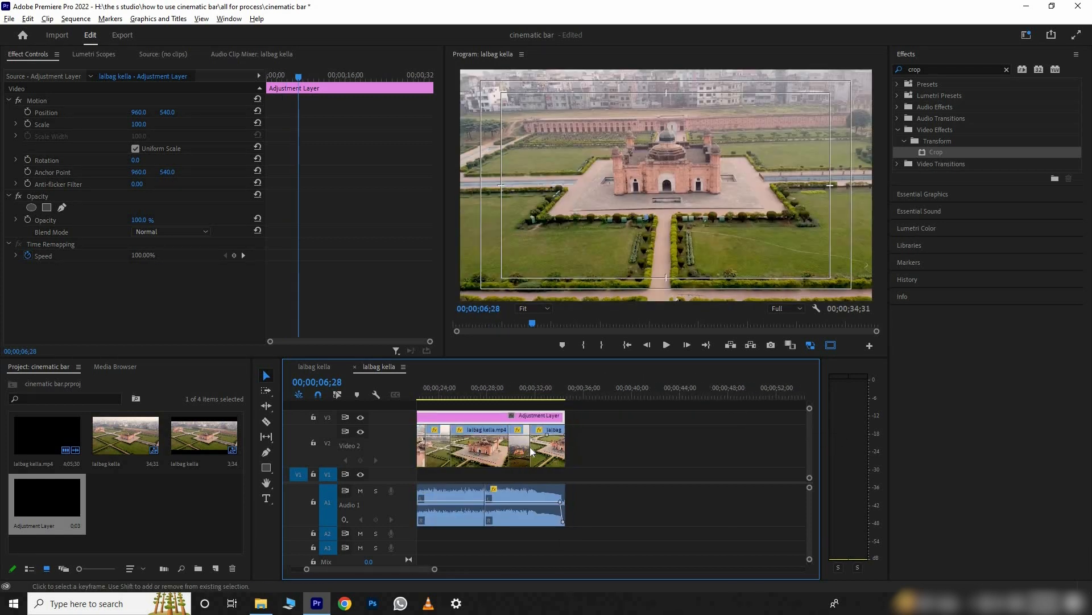
- Move the playhead to 00;00;12;45 and apply the Crop effect to the adjustment layer on V3
left_click(441, 387)
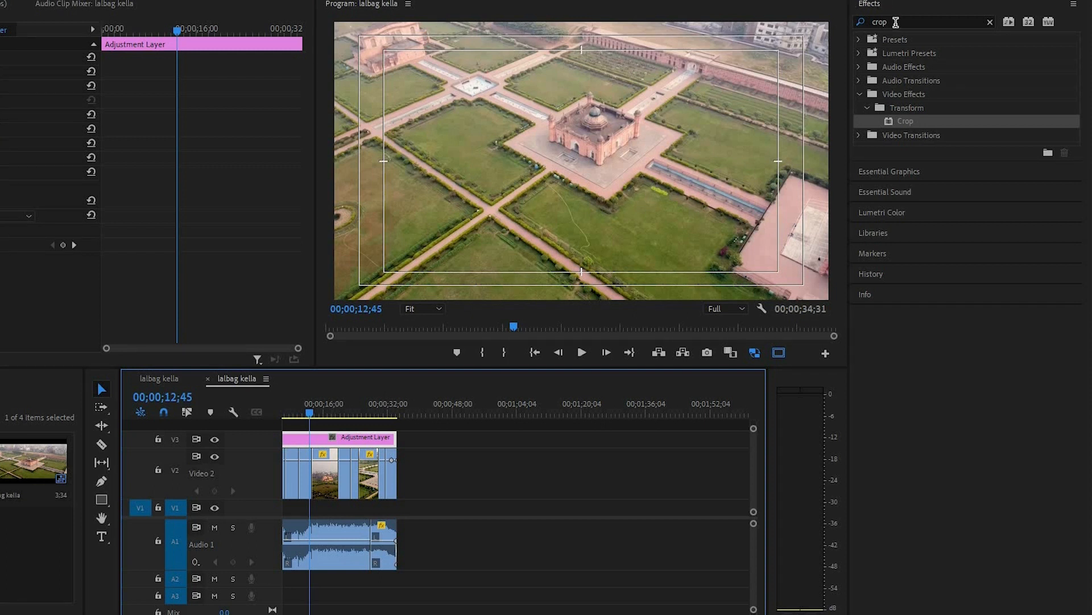
left_click_drag(908, 126, 341, 442)
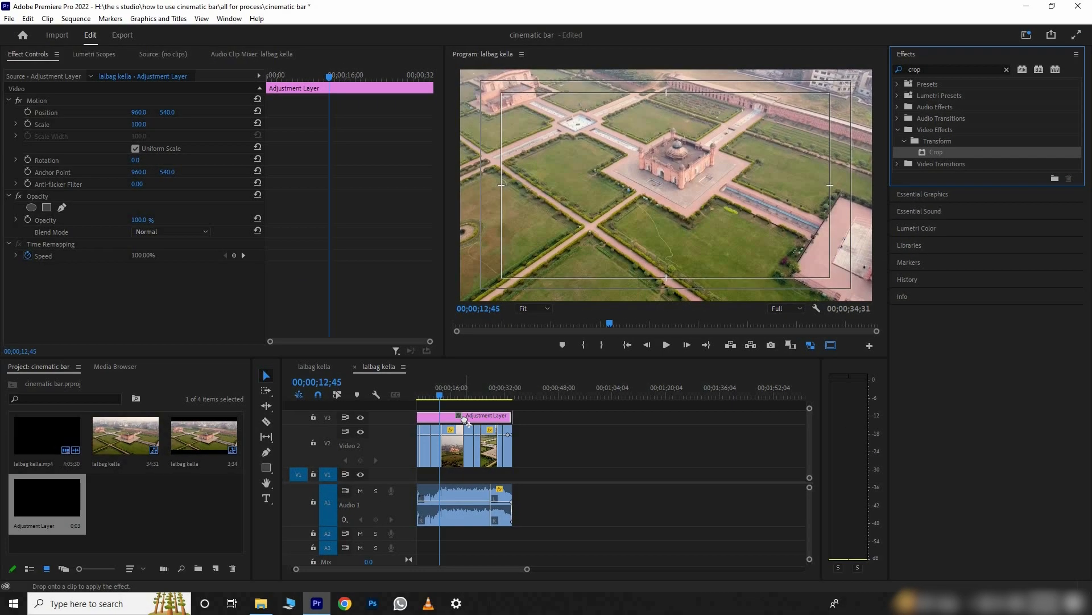
left_click_drag(465, 420, 464, 420)
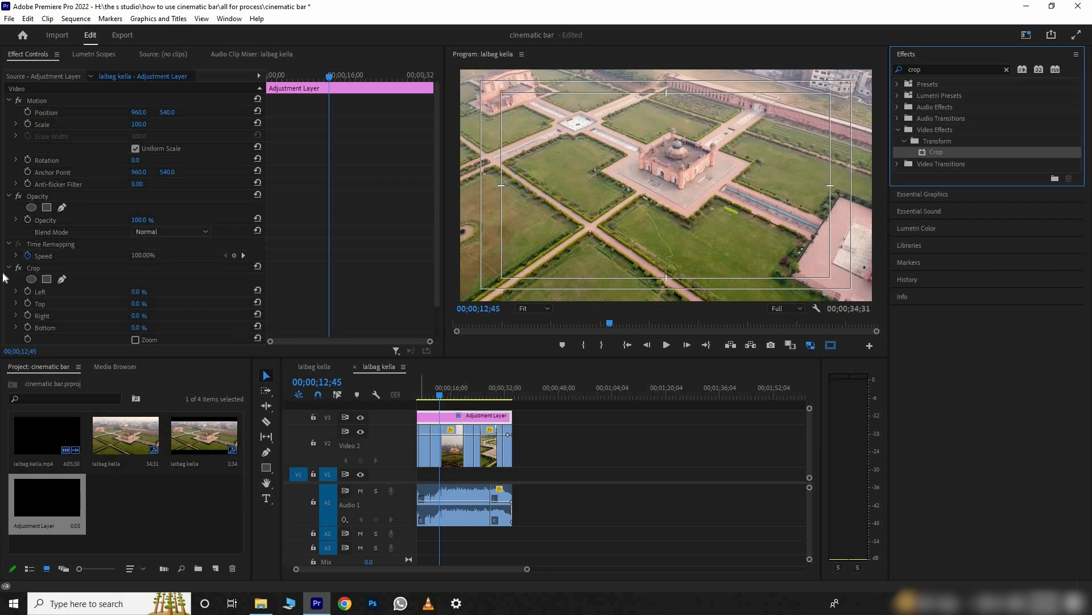
- Set the adjustment layer's Crop to 12% top and 12% bottom, and toggle V3's visibility off and on to compare
scroll(61, 287, "down", 1)
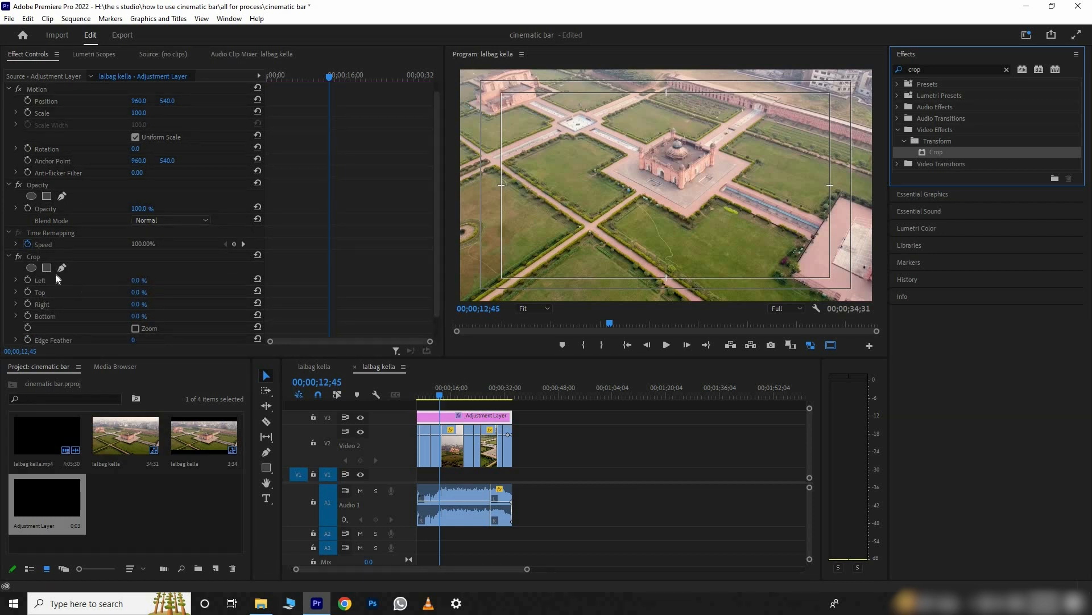
scroll(74, 267, "down", 1)
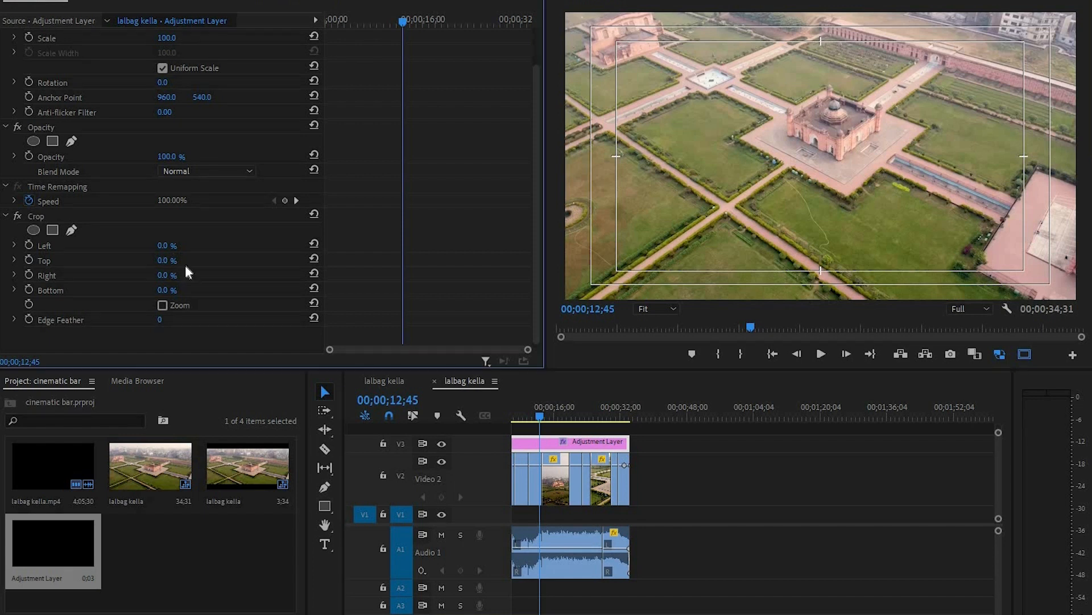
left_click(166, 260)
type("12")
key("Return")
left_click(193, 291)
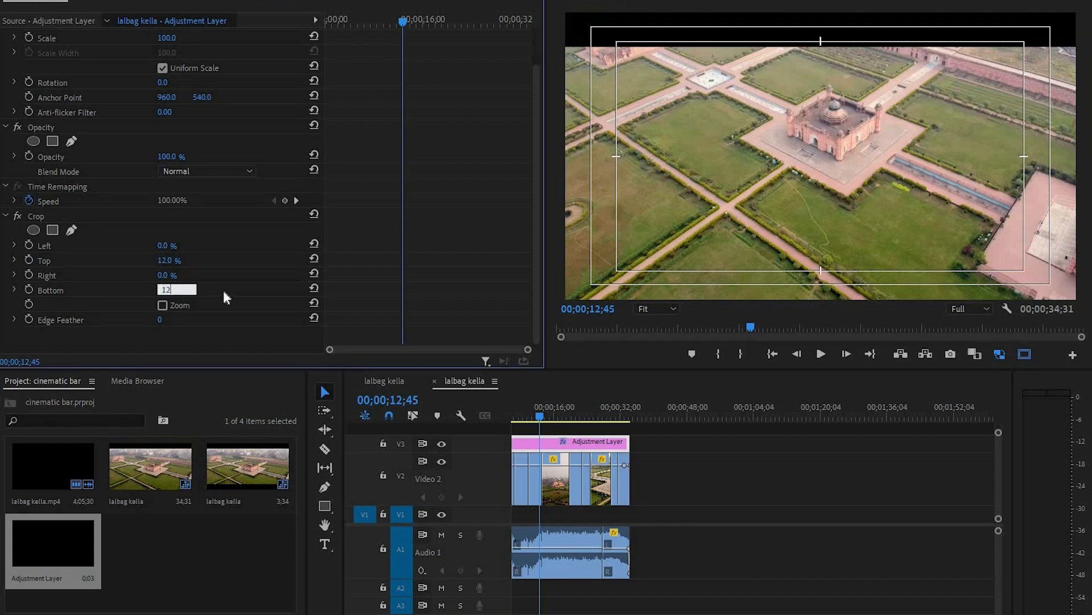
type("12")
key("Return")
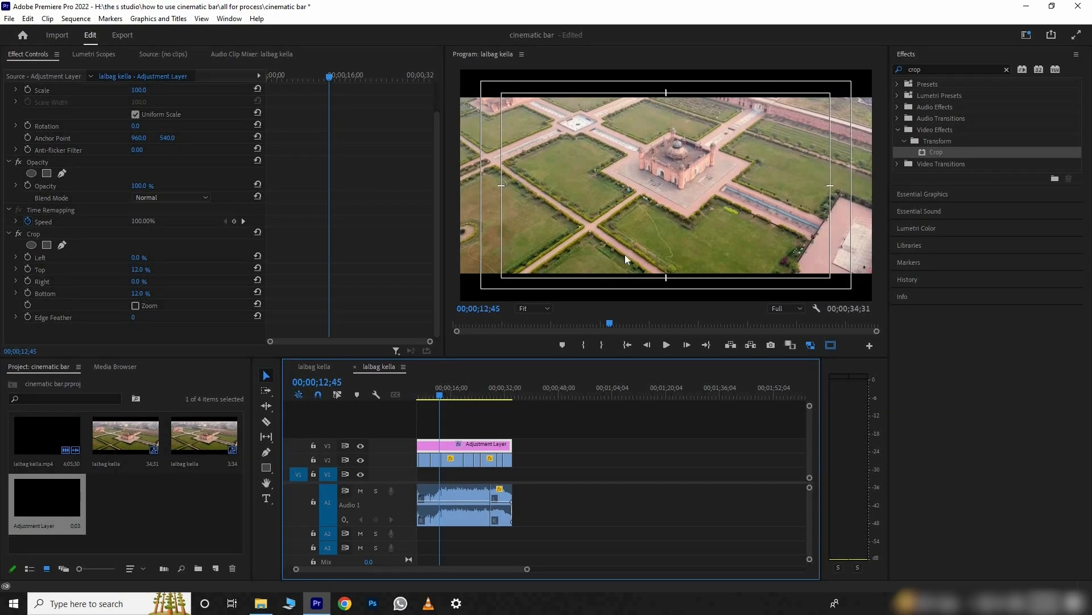
left_click(360, 447)
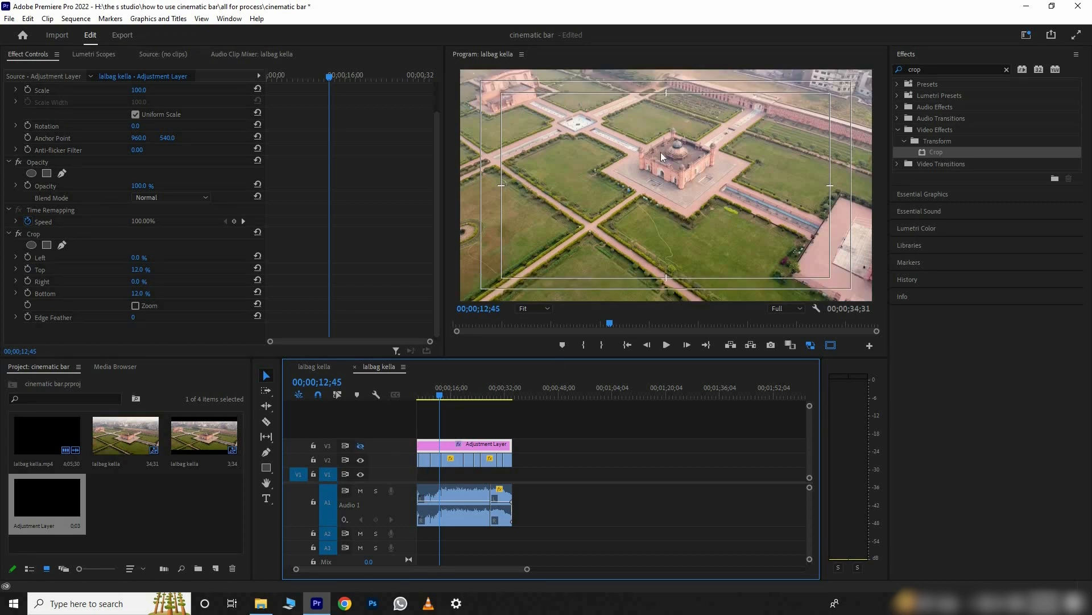
left_click(359, 446)
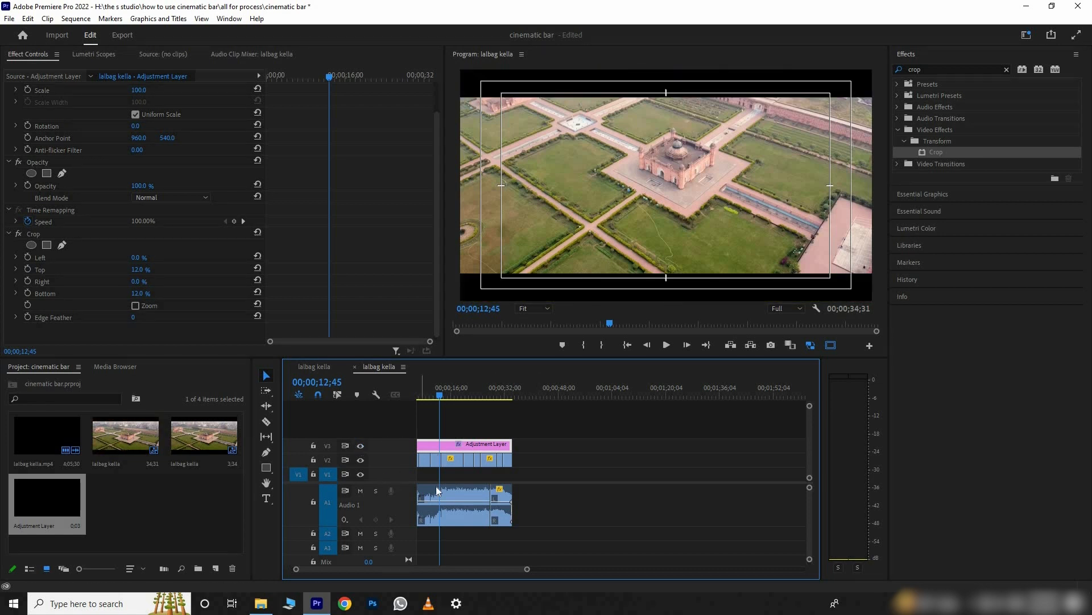
- Shorten the adjustment layer, preview the frame past its end, and stretch it back to the end of the last clip
left_click_drag(511, 445, 472, 439)
left_click_drag(465, 394, 475, 395)
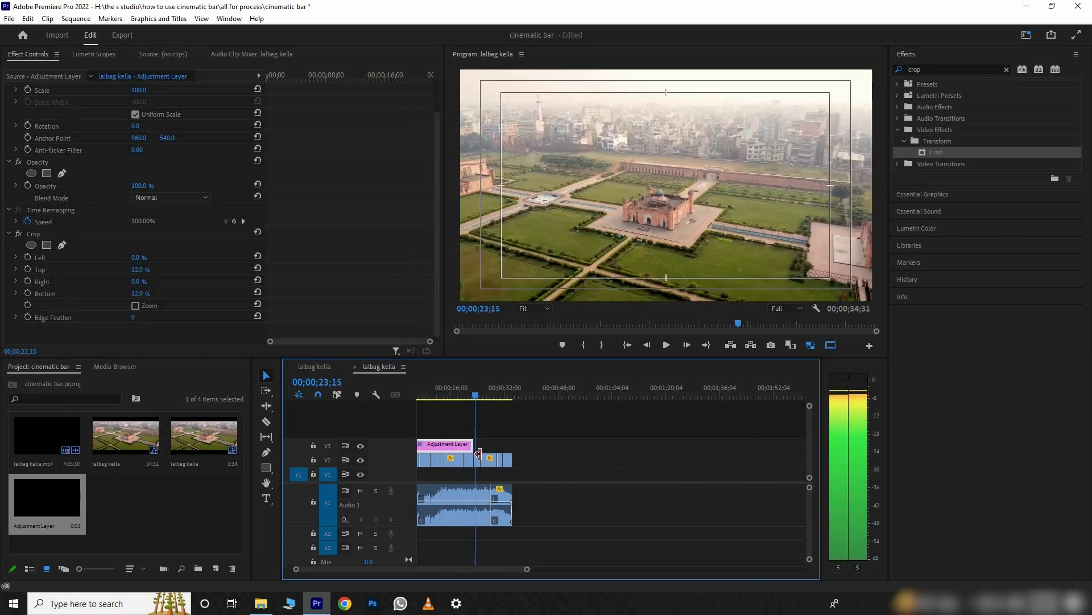
left_click_drag(474, 445, 527, 443)
left_click_drag(527, 443, 525, 444)
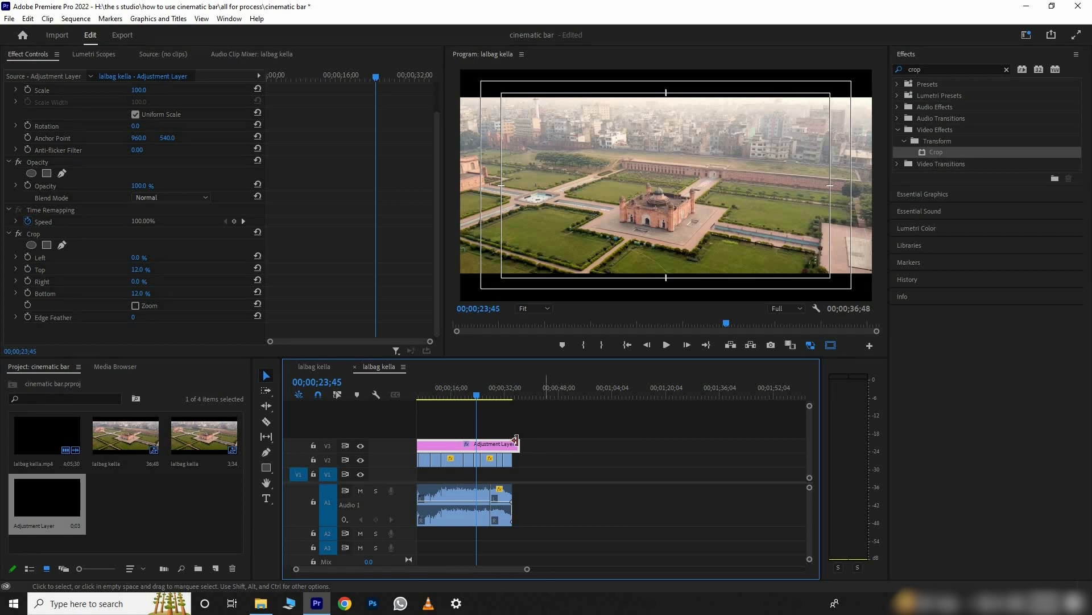
left_click_drag(516, 443, 512, 443)
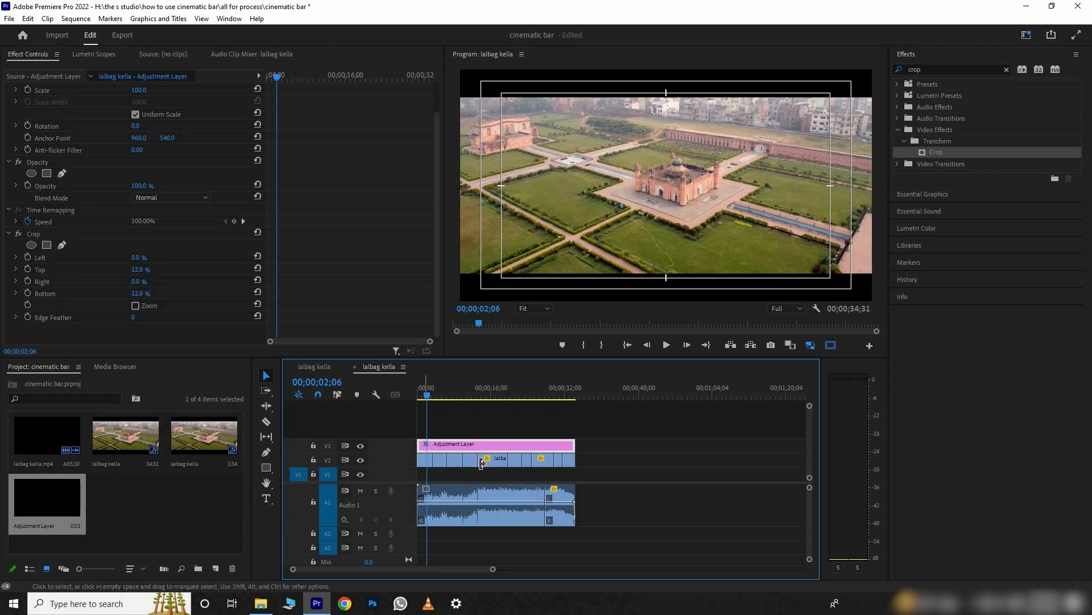
- Shift the first V2 clip upward beneath the adjustment layer's black bars, setting its vertical Position to 520 and then 495
left_click(424, 460)
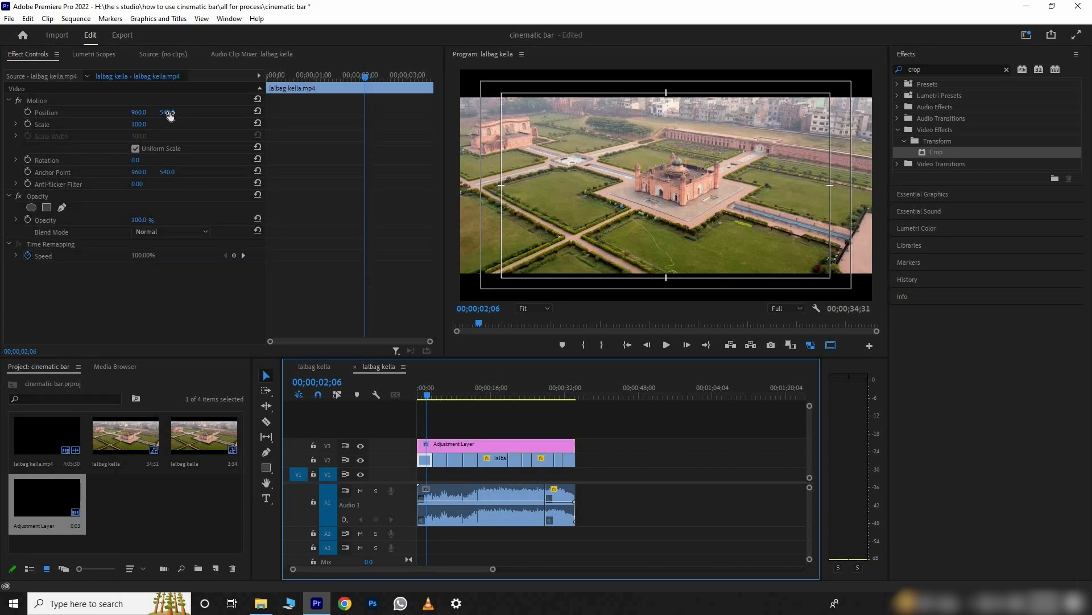
left_click(170, 117)
mouse_move(167, 112)
left_mouse_down()
mouse_move(149, 112)
mouse_move(201, 113)
mouse_move(143, 112)
mouse_move(156, 112)
left_mouse_up()
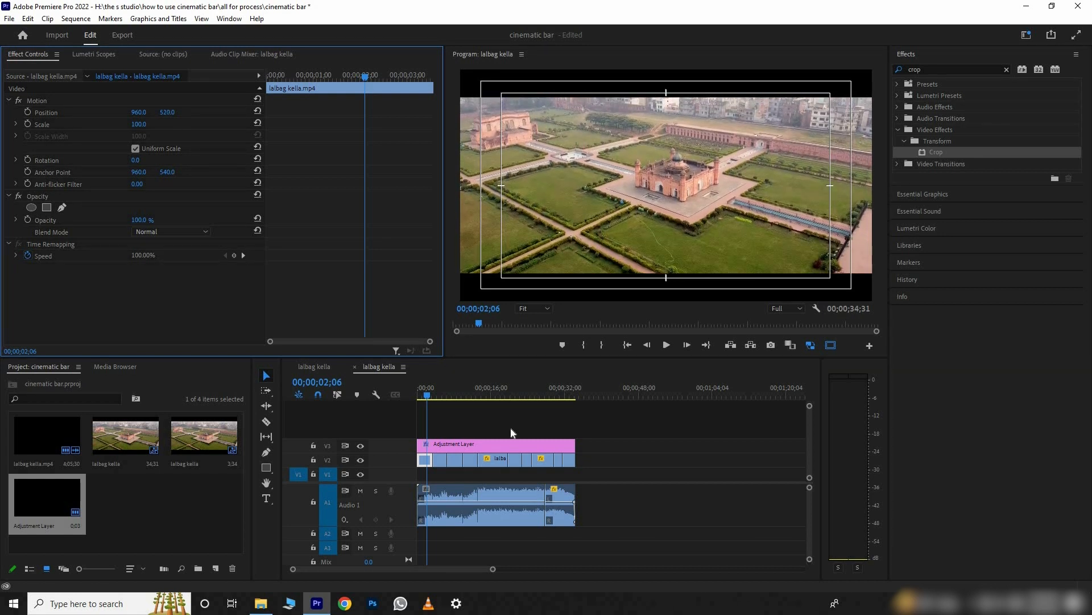
mouse_move(468, 445)
left_mouse_down()
mouse_move(466, 433)
mouse_move(466, 445)
left_mouse_up()
left_click(424, 462)
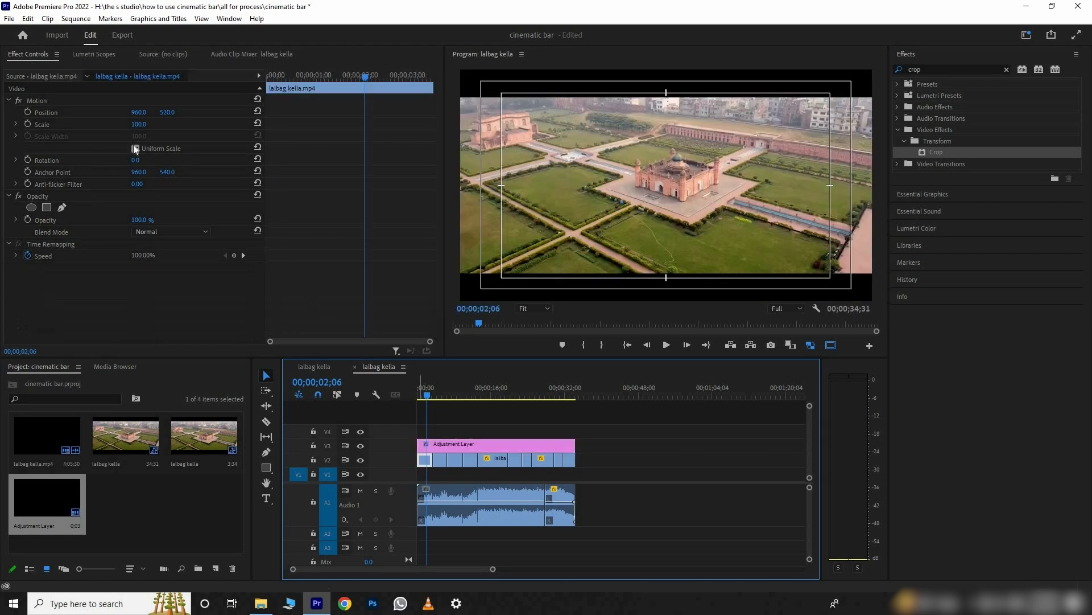
mouse_move(167, 112)
left_mouse_down()
mouse_move(142, 112)
mouse_move(153, 112)
left_mouse_up()
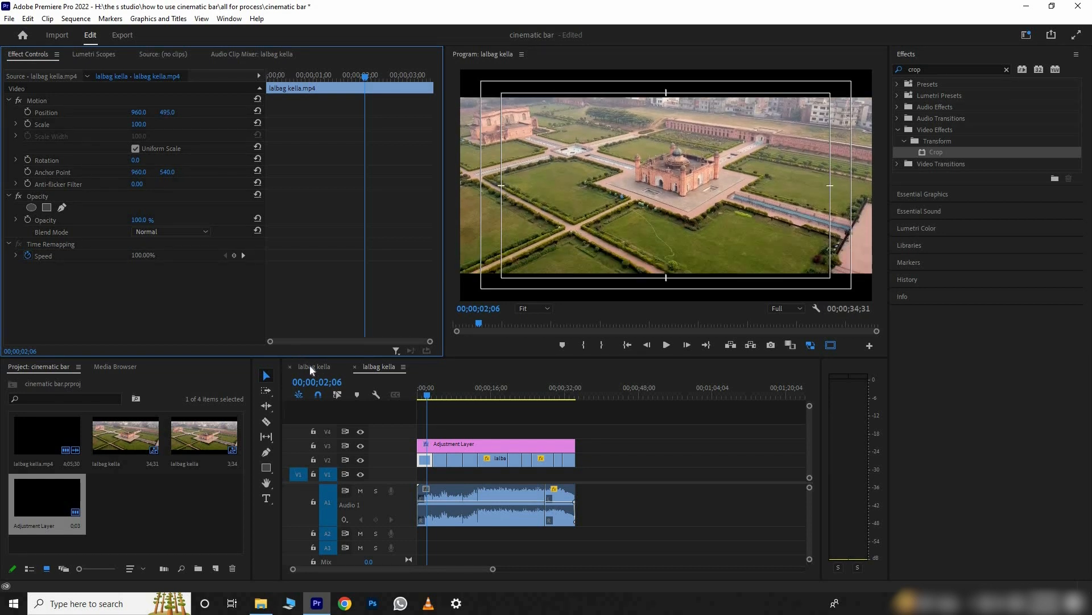
- In the single-clip sequence, move the playhead to 00;00;01;49 and set the cropped clip's vertical Position to 548
left_click(314, 367)
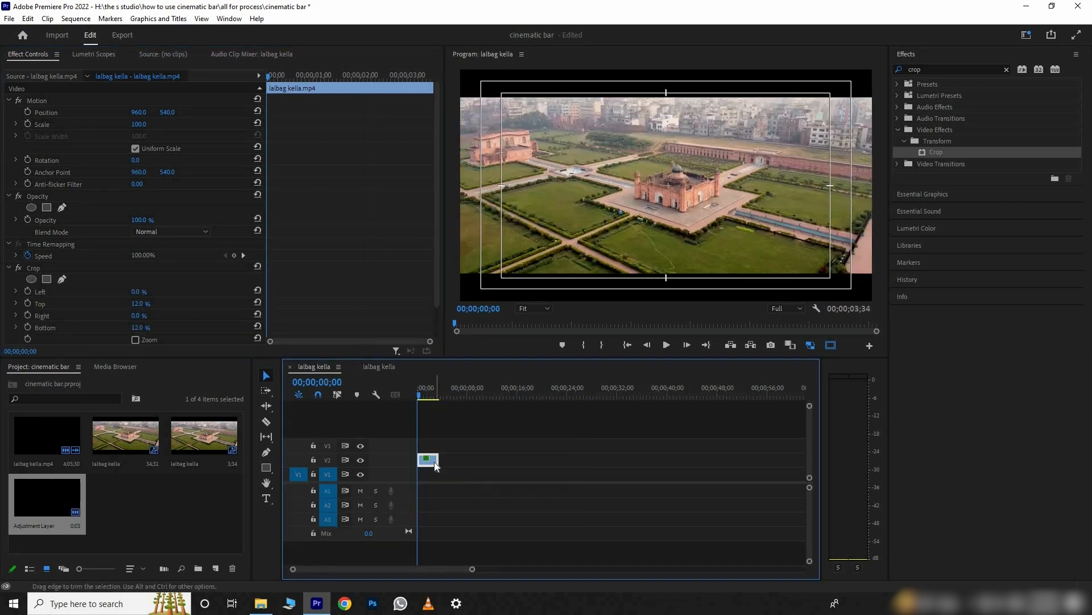
scroll(430, 410, "up", 1)
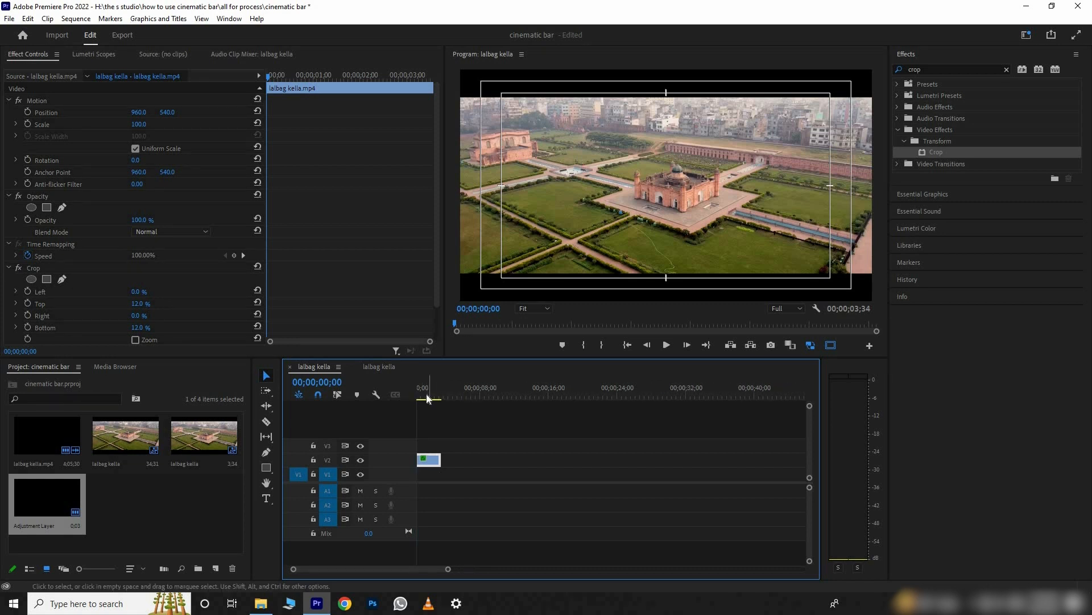
left_click(427, 397)
left_click_drag(167, 113, 172, 112)
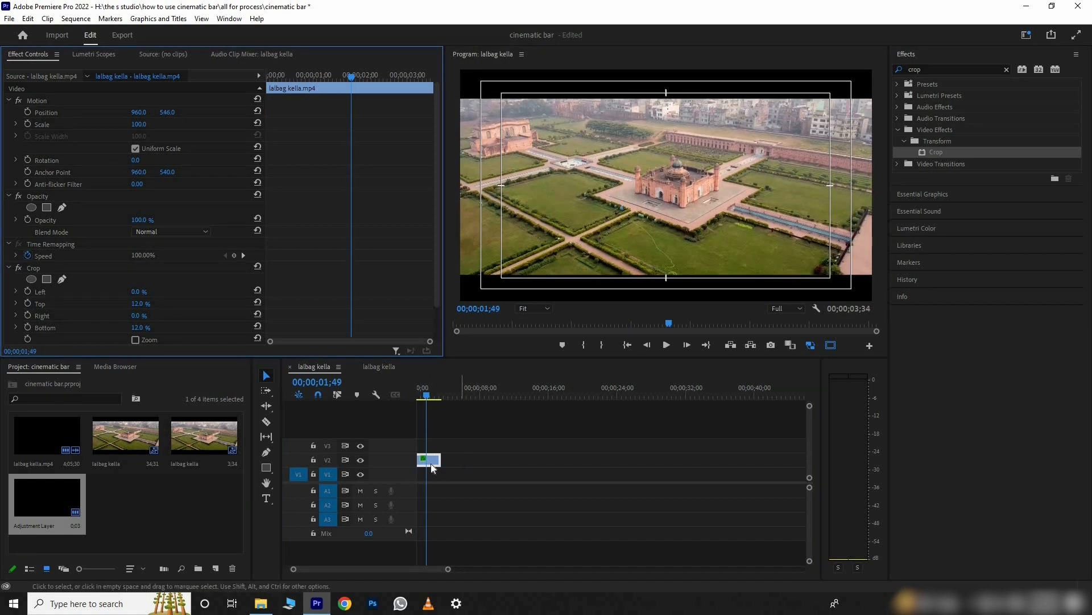
mouse_move(167, 112)
left_mouse_down()
mouse_move(108, 112)
mouse_move(186, 112)
mouse_move(160, 112)
left_mouse_up()
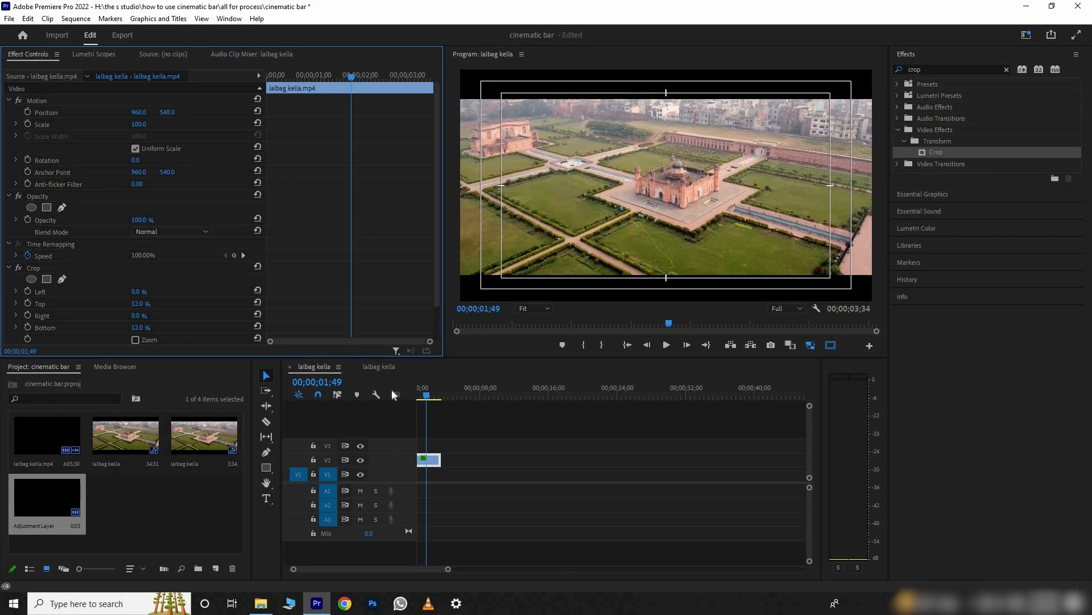
- Return to the sequence with the adjustment layer and set the first V2 clip's vertical Position to 532
left_click(383, 366)
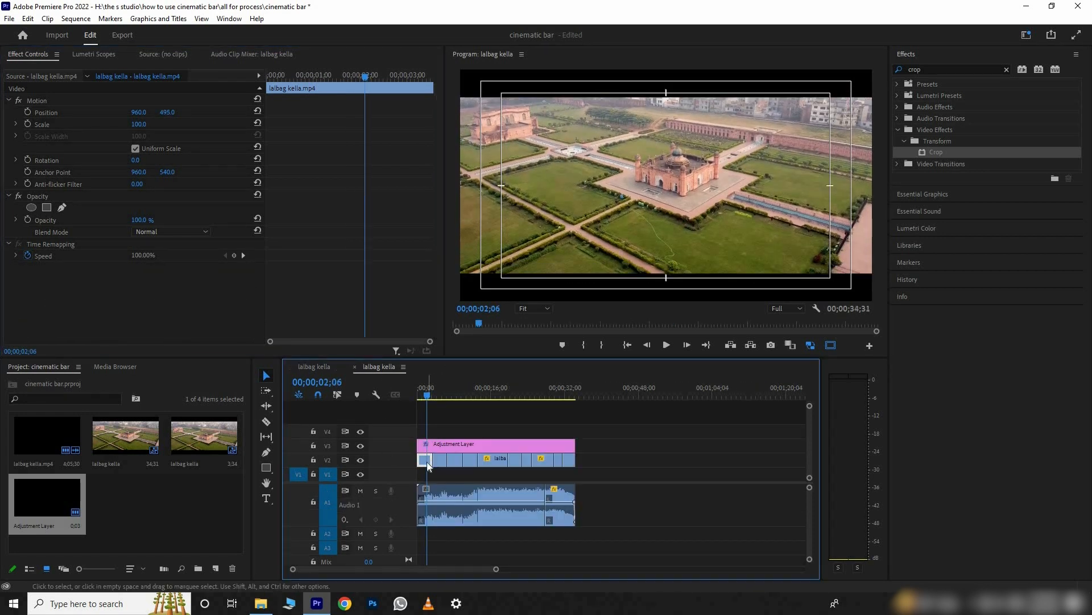
left_click_drag(168, 112, 187, 112)
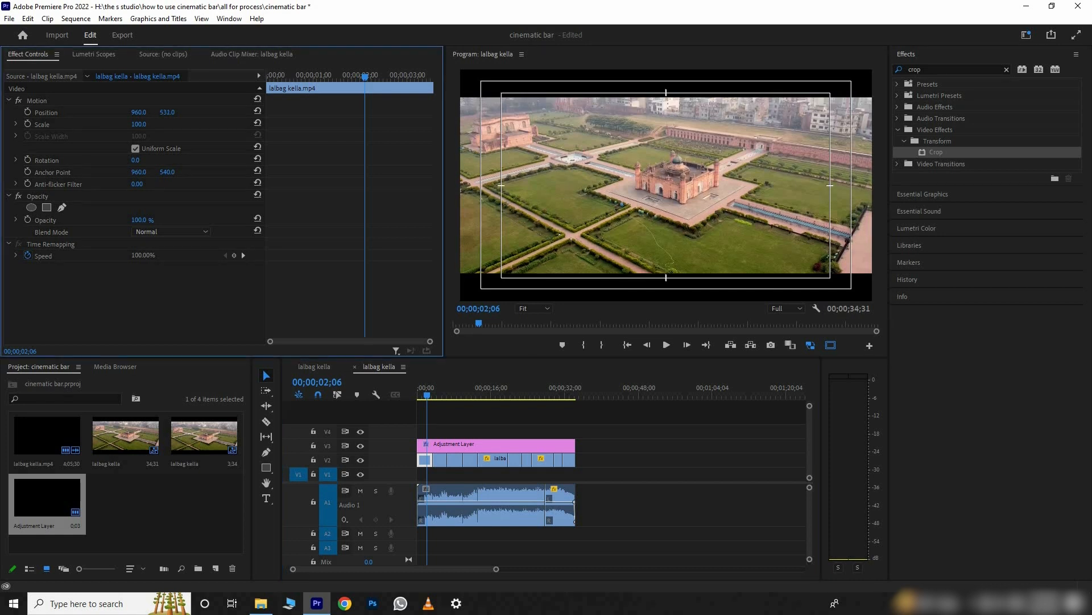